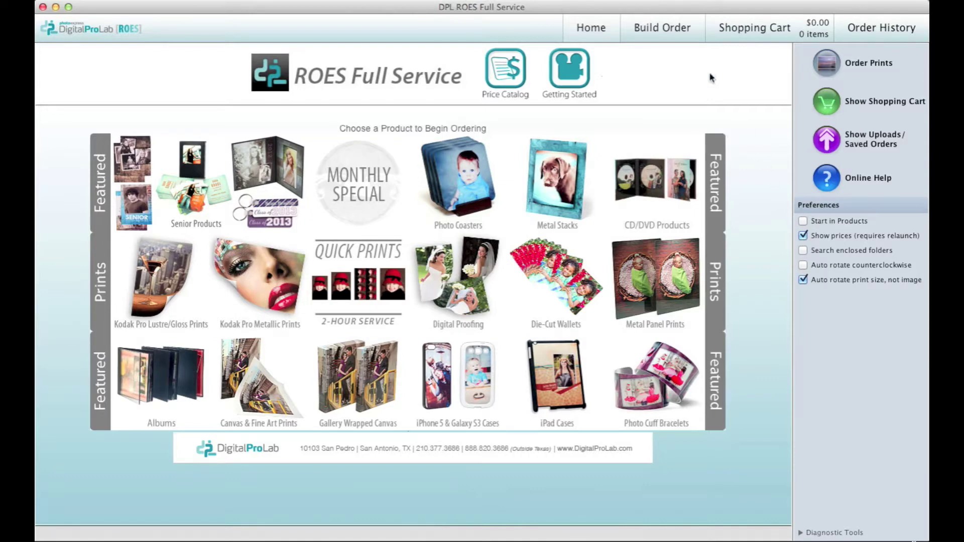
Open Build Order, browse Albums and Specialty Products, then keep Full Service Pro Prints (No Minimum)
click(668, 31)
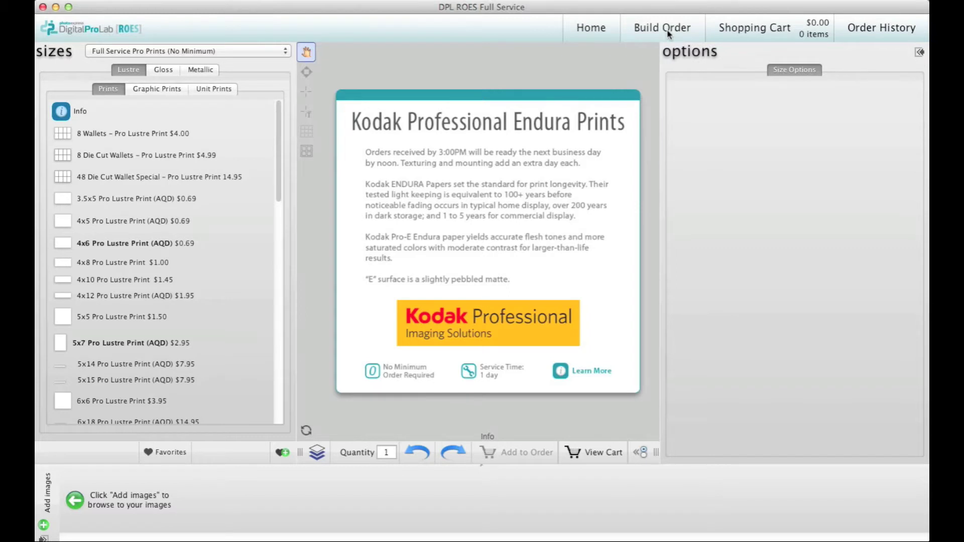
click(286, 52)
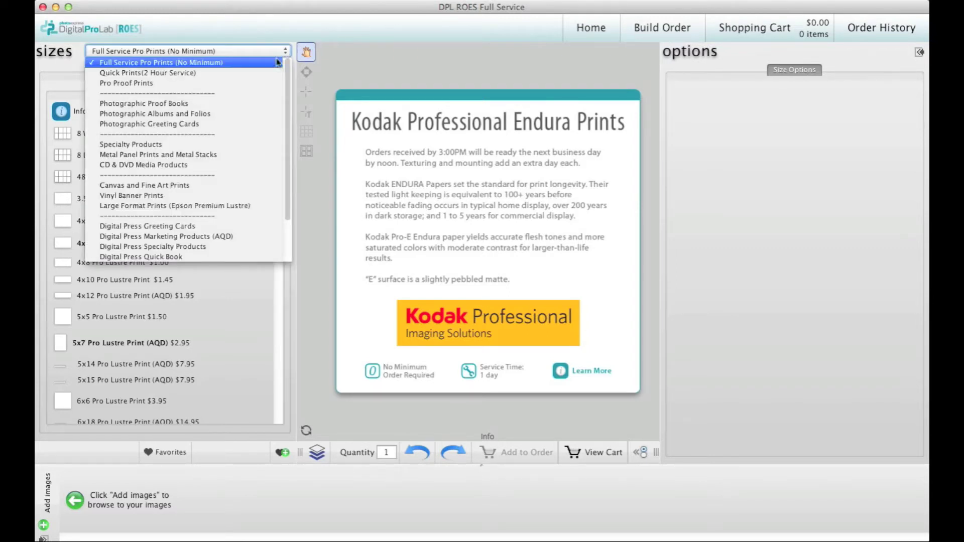
click(257, 113)
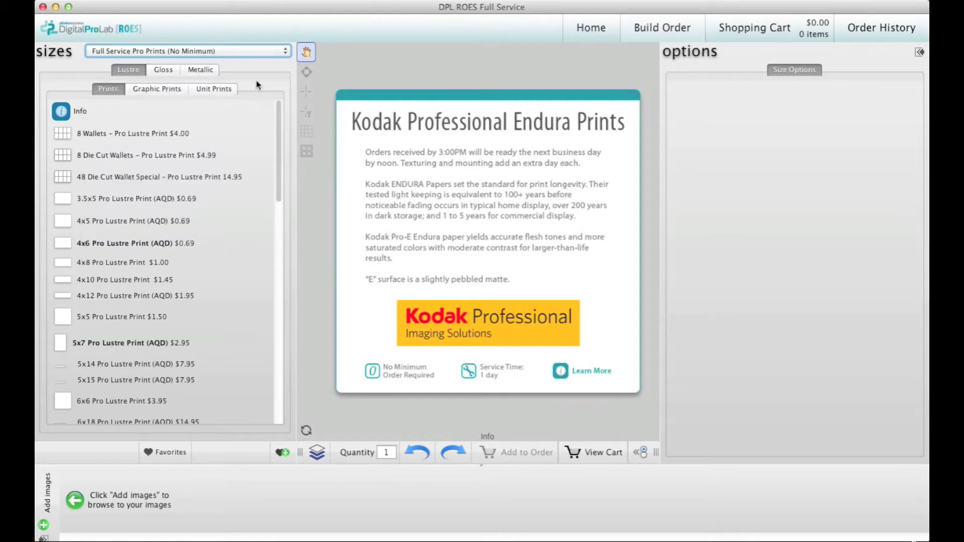
click(260, 53)
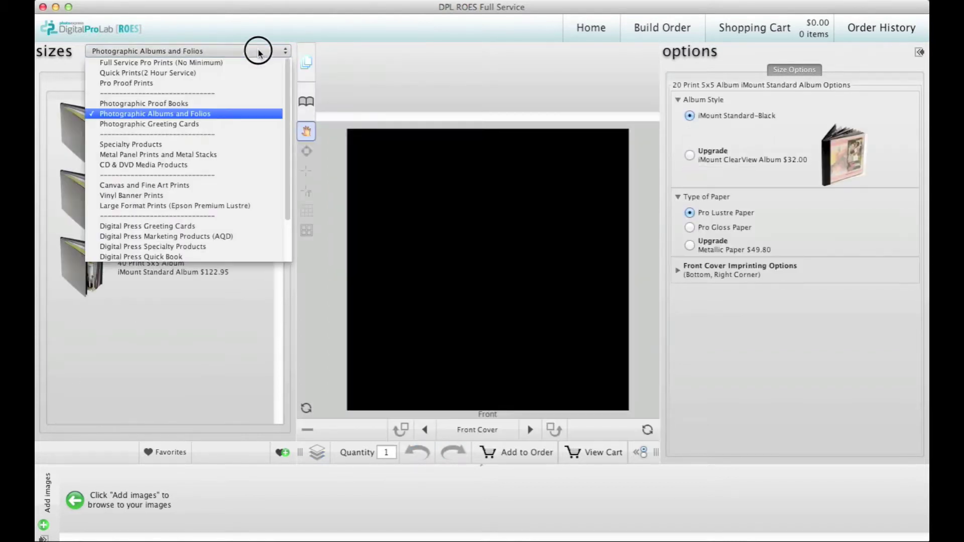
click(232, 144)
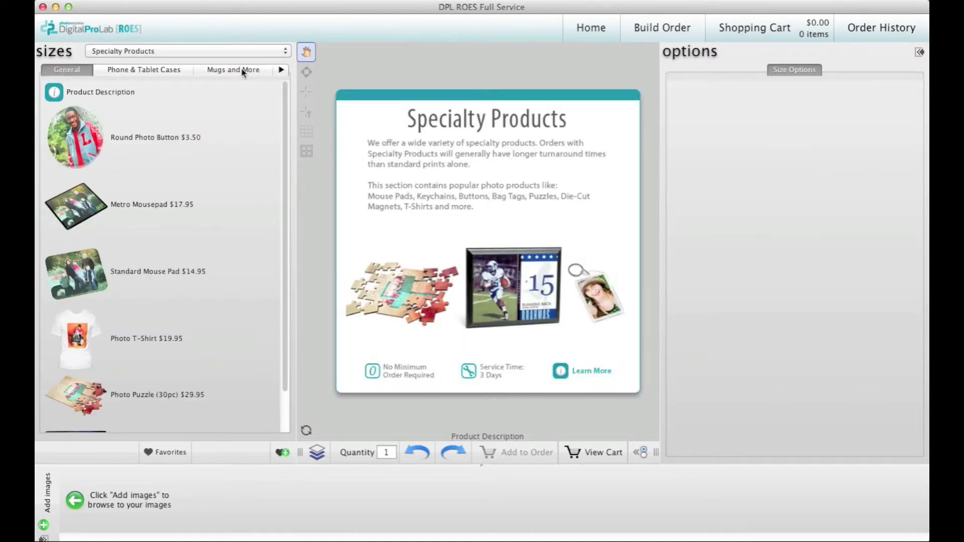
click(244, 51)
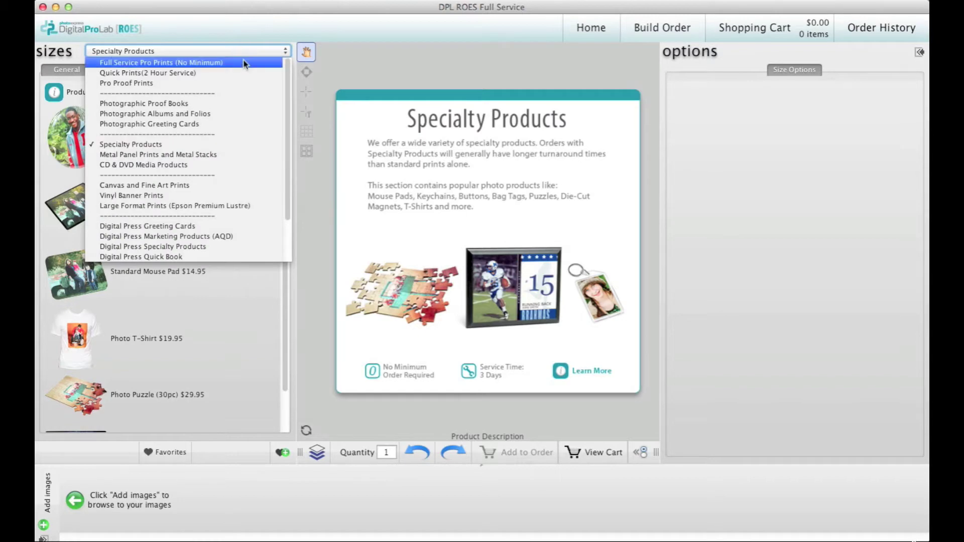
key(Escape)
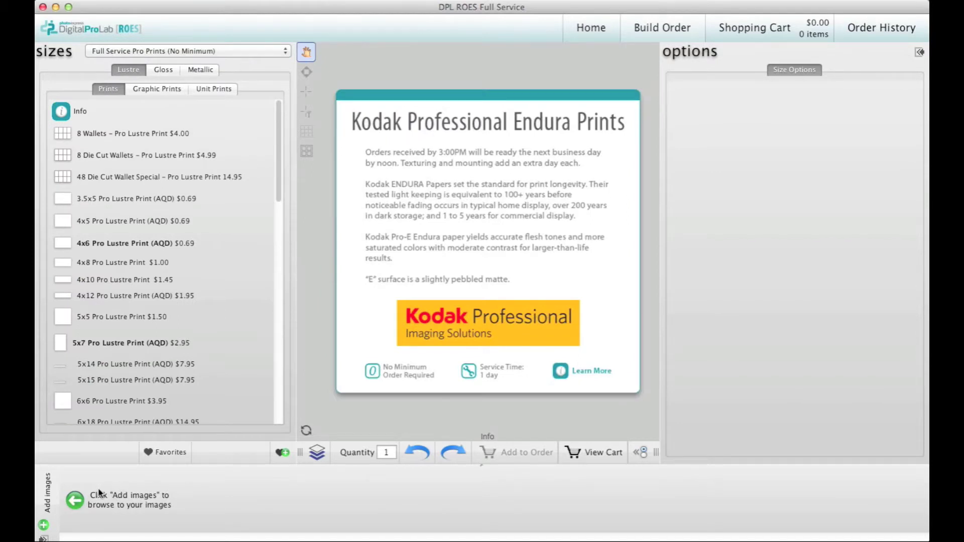
Add the six Pictures-folder images and pick the 5x7 Pro Gloss Print (AQD) size
click(79, 499)
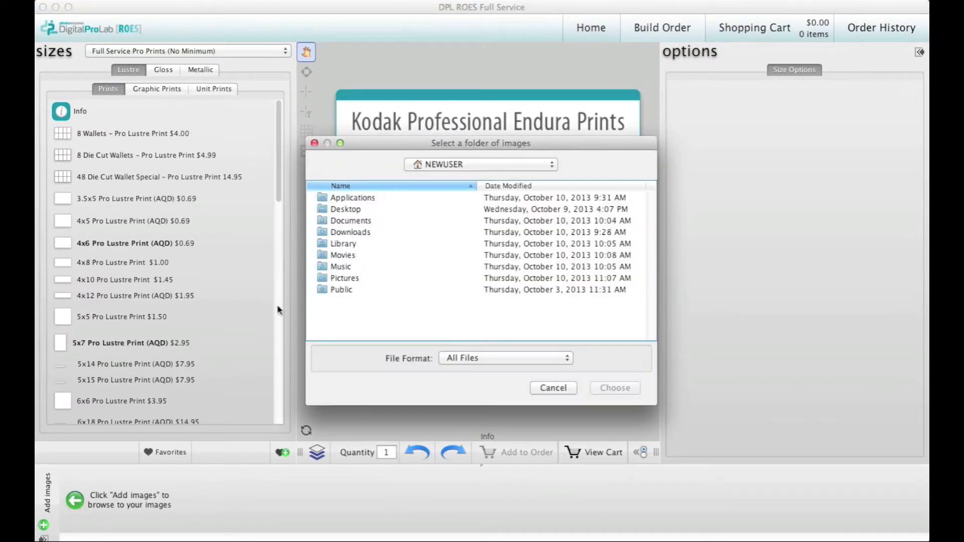
click(344, 278)
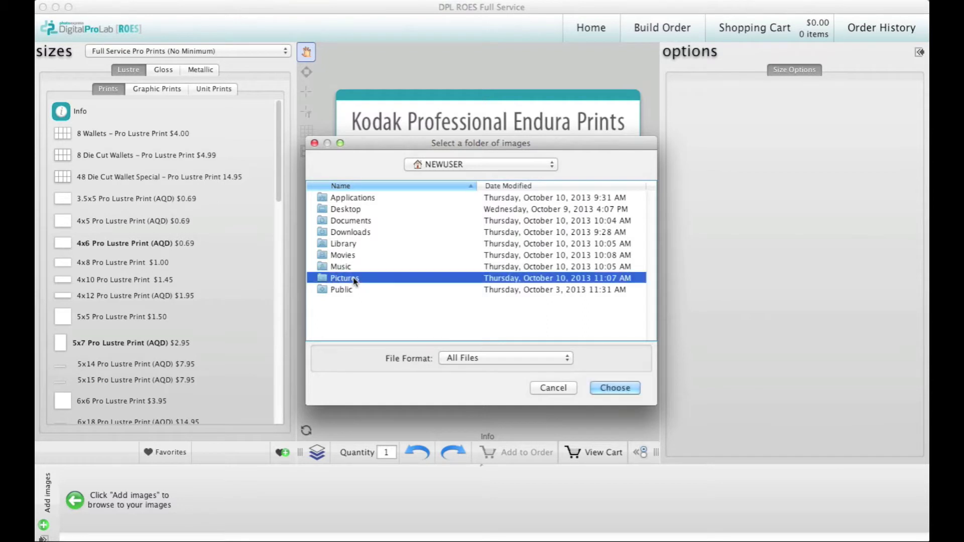
click(608, 387)
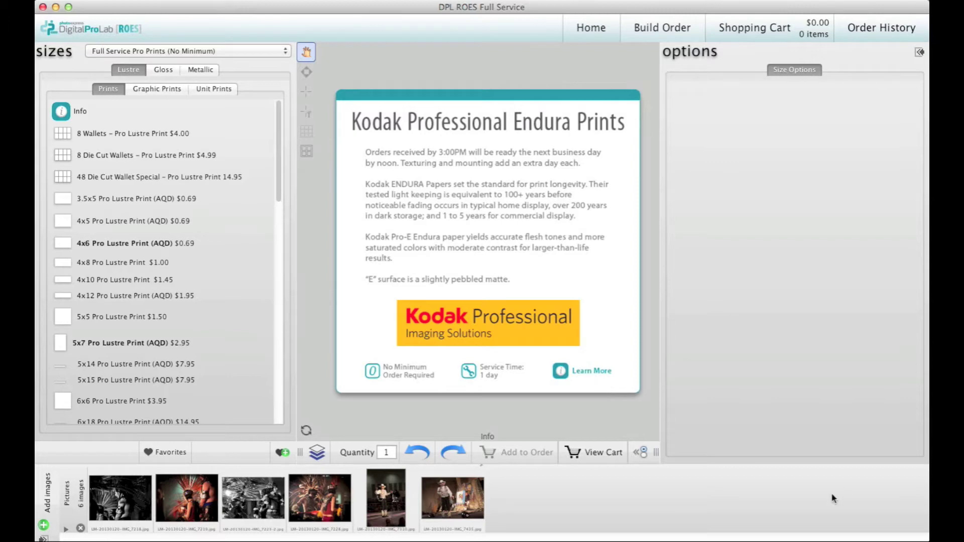
click(157, 71)
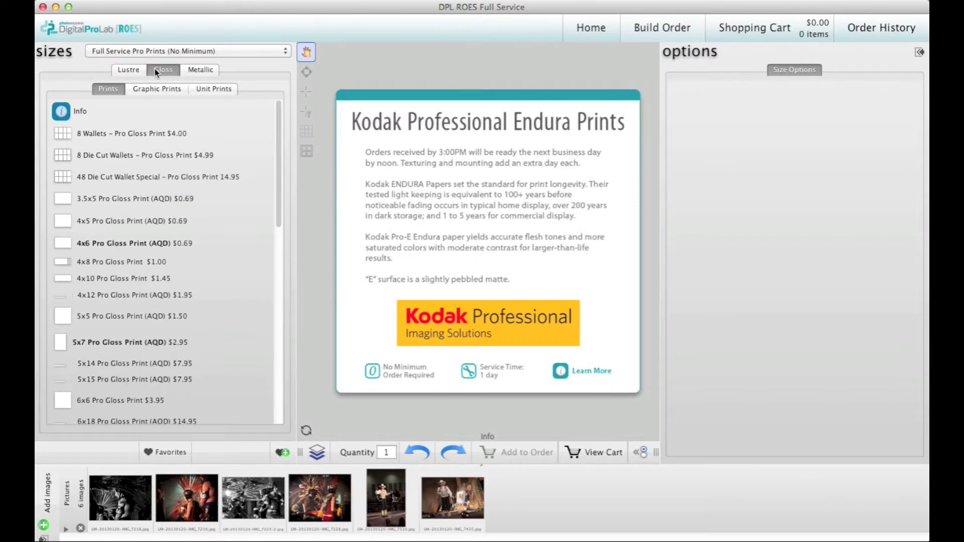
click(98, 343)
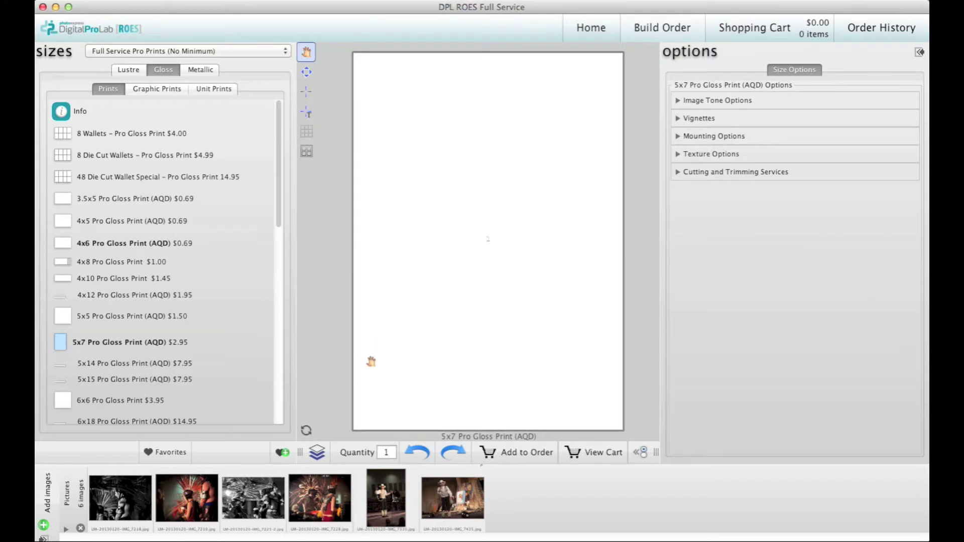
Place LM-20130120-IMG_7219.jpg on the 5x7 print, zoom in slightly, shift the crop, and test rotation
drag(197, 502, 441, 296)
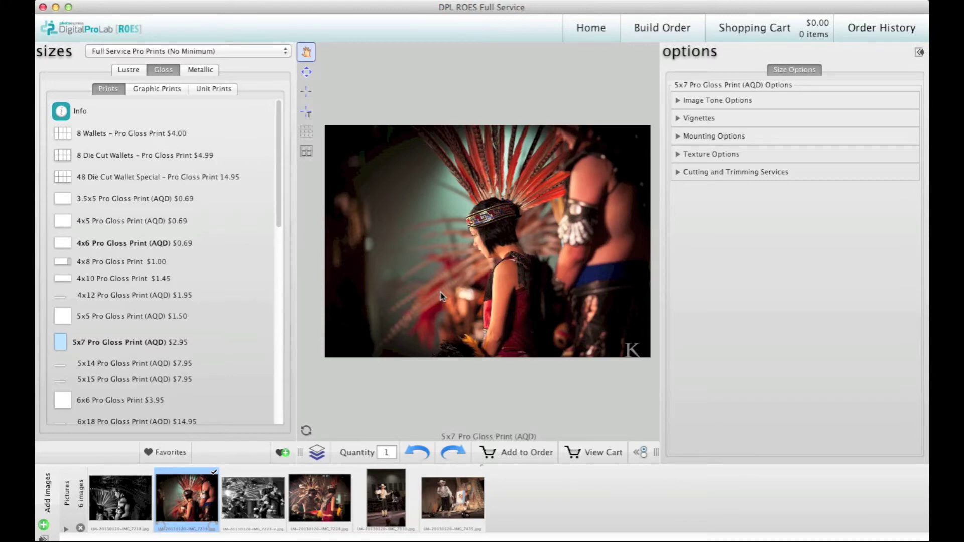
click(441, 297)
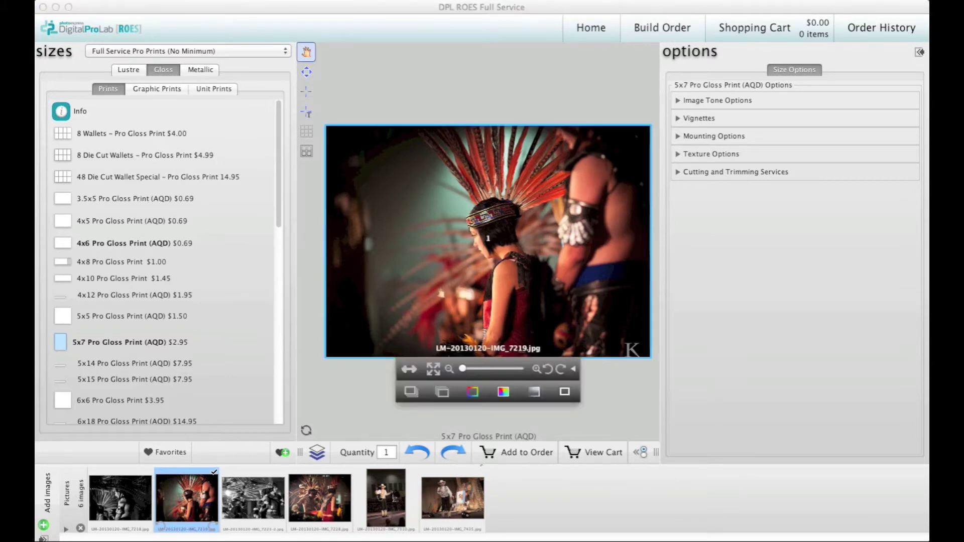
click(463, 370)
drag(465, 371, 470, 372)
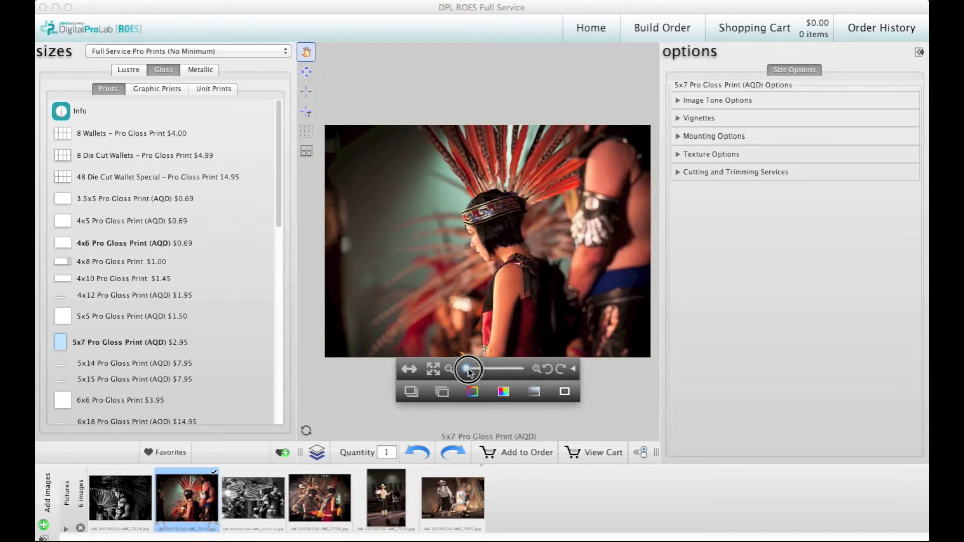
mouse_move(509, 277)
mouse_down()
mouse_move(487, 275)
mouse_move(521, 283)
mouse_up()
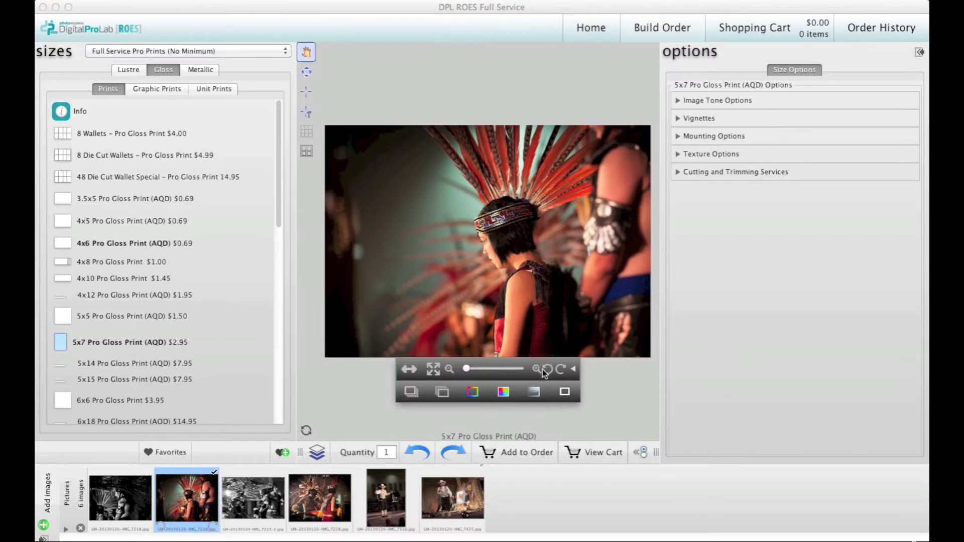
click(558, 370)
click(560, 370)
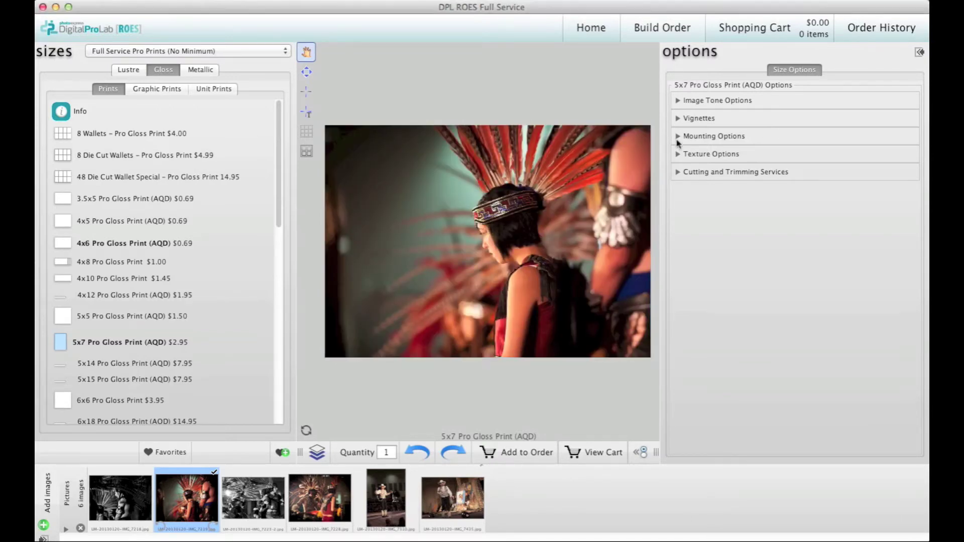
Expand the Image Tone, Vignettes, Mounting and Cutting and Trimming option groups
click(689, 100)
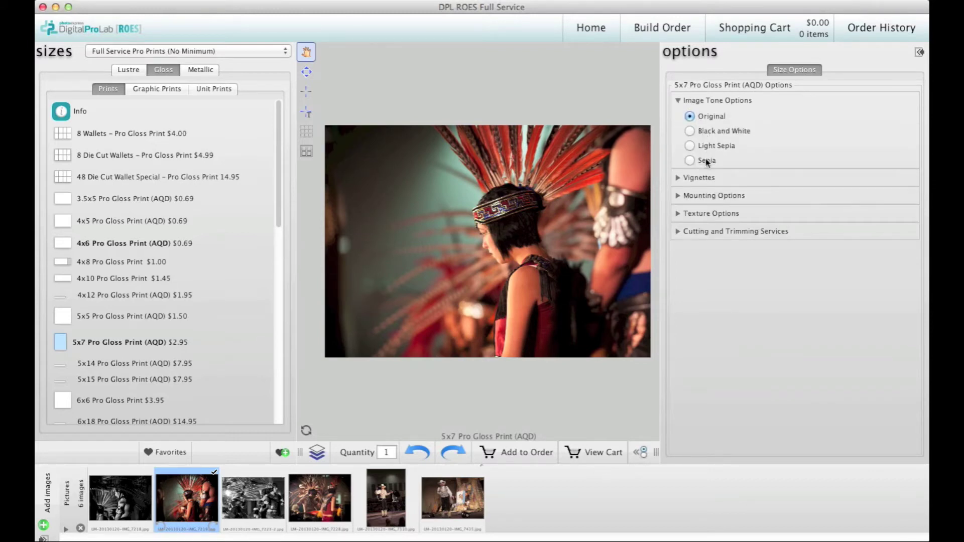
click(709, 179)
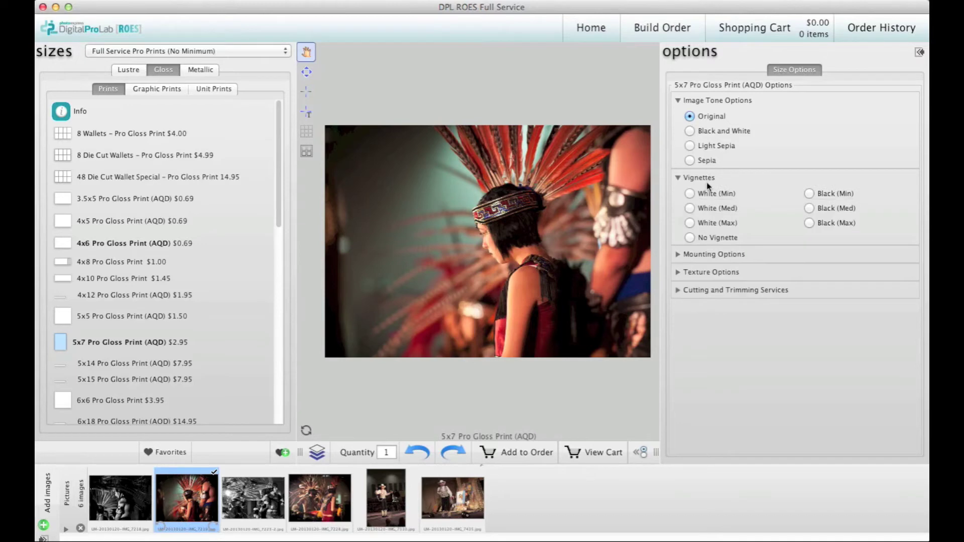
click(712, 254)
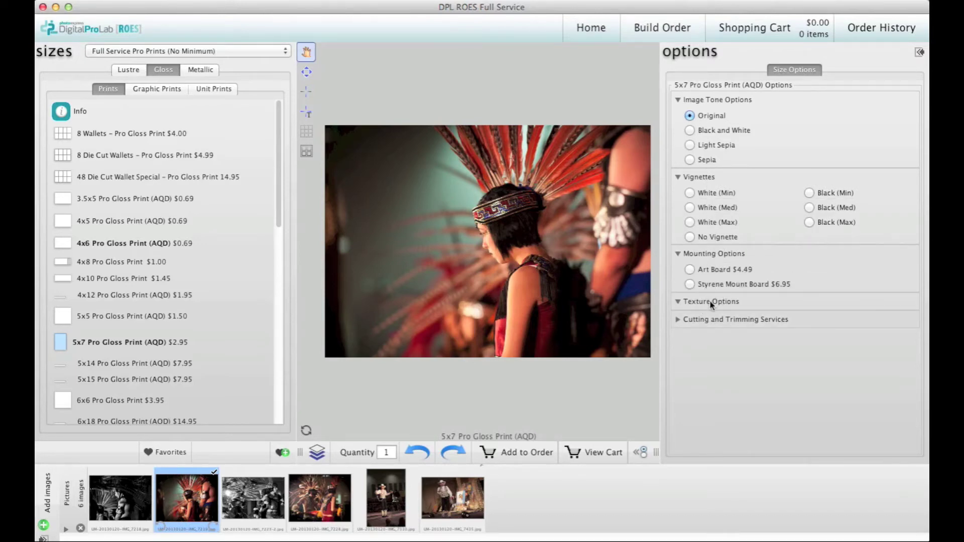
click(722, 351)
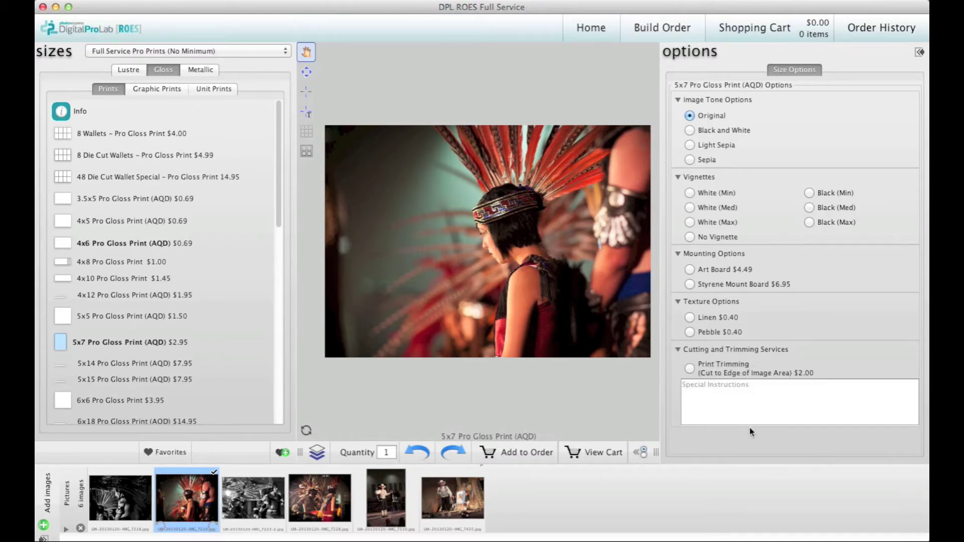
Set the quantity to 2 and add the 5x7 Pro Gloss print to the order
double_click(383, 451)
text(2)
click(535, 453)
click(591, 455)
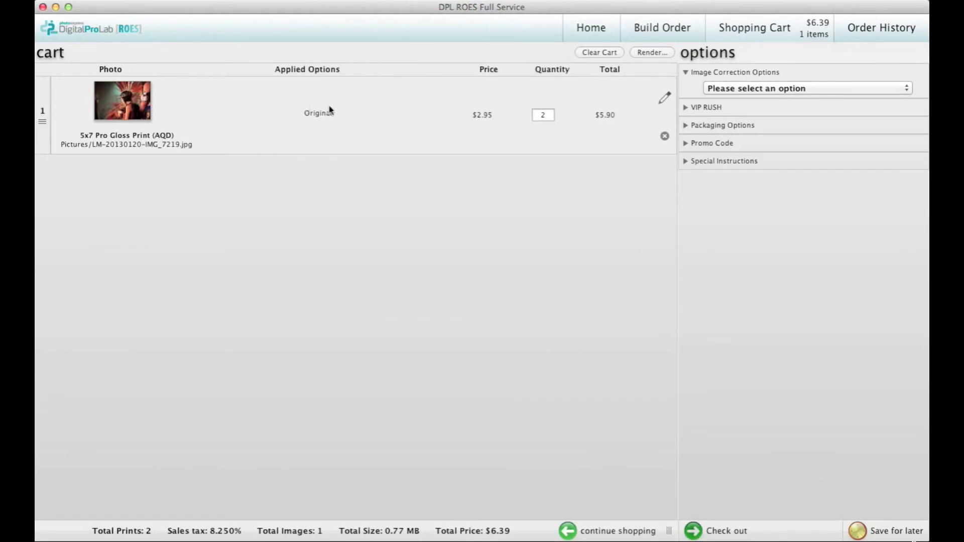
Set the cart item's image correction to Adjust Color, Brightness, Contrast, Sharpening
double_click(543, 115)
click(721, 89)
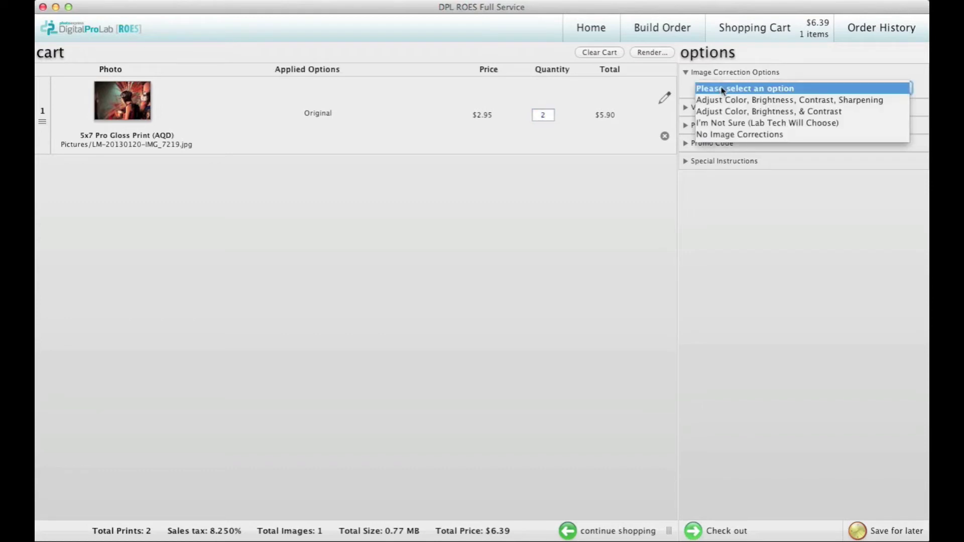
click(723, 98)
Expand the VIP RUSH, Packaging, Promo Code and Special Instructions sections
click(725, 106)
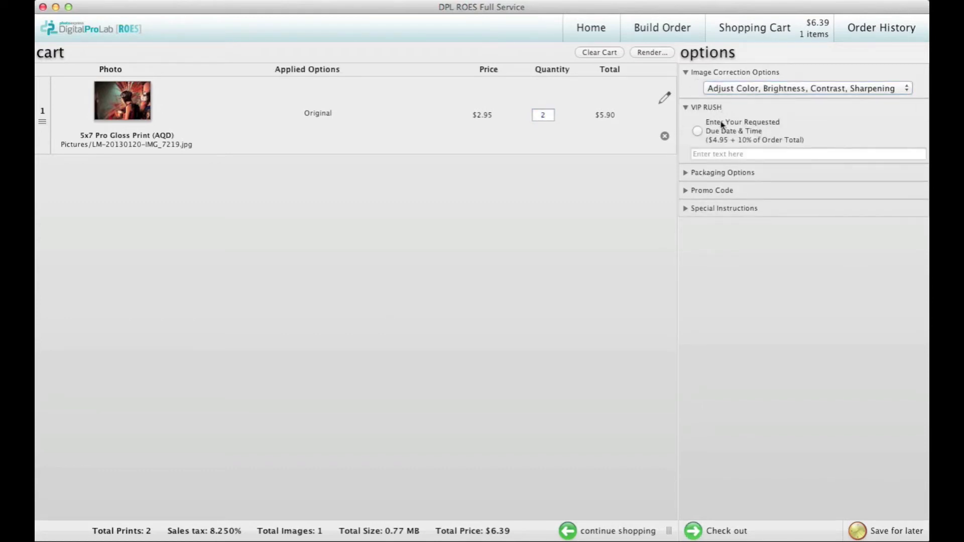
click(724, 173)
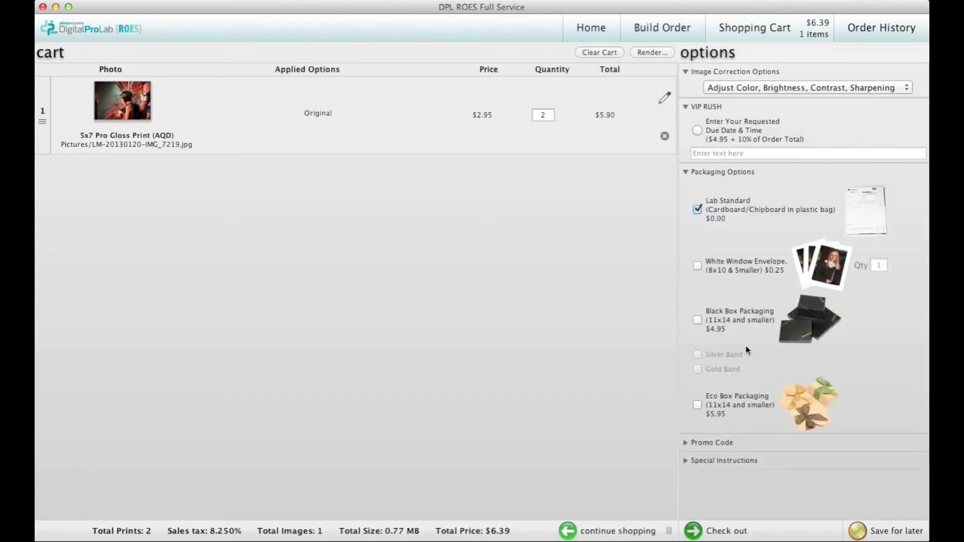
click(741, 444)
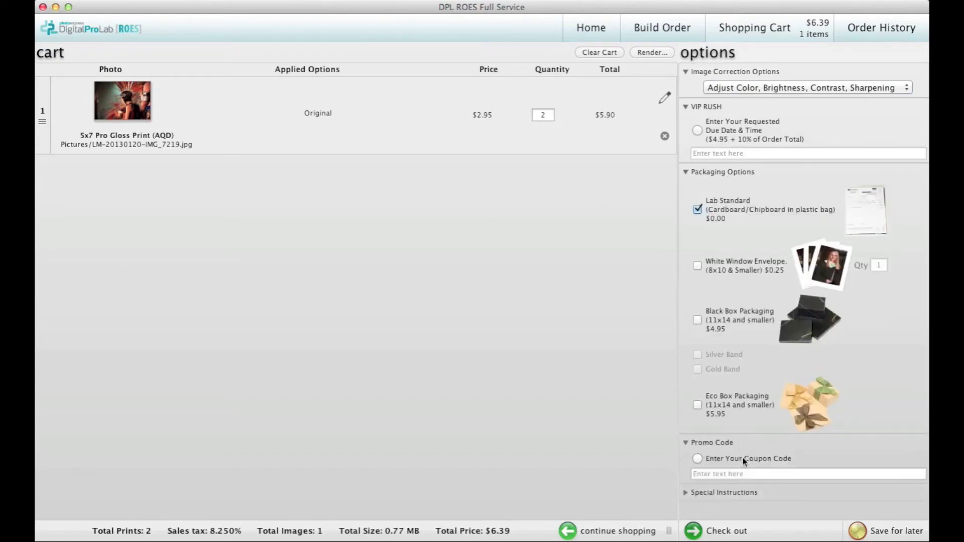
click(754, 494)
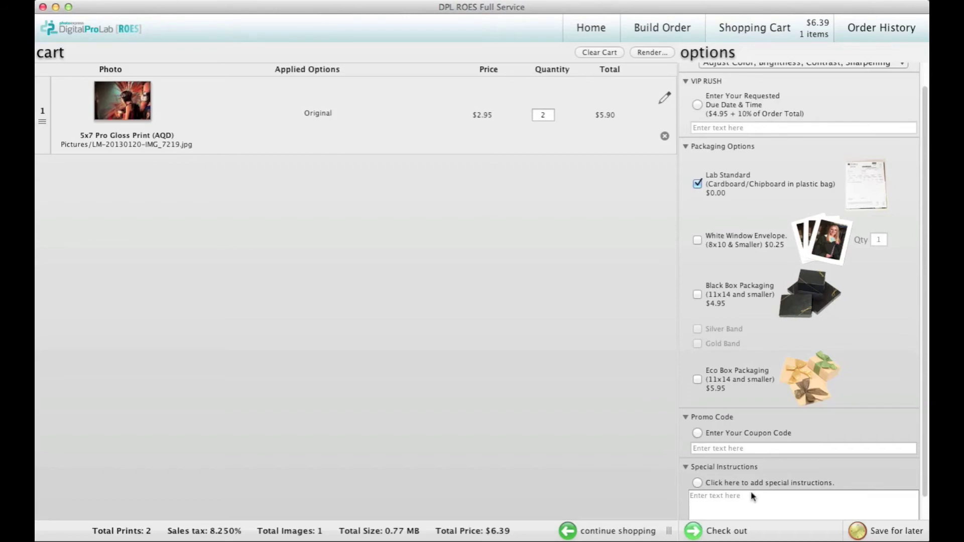
Begin checkout and, after trying the mail shipping options, choose Pick Up At Lab
click(730, 532)
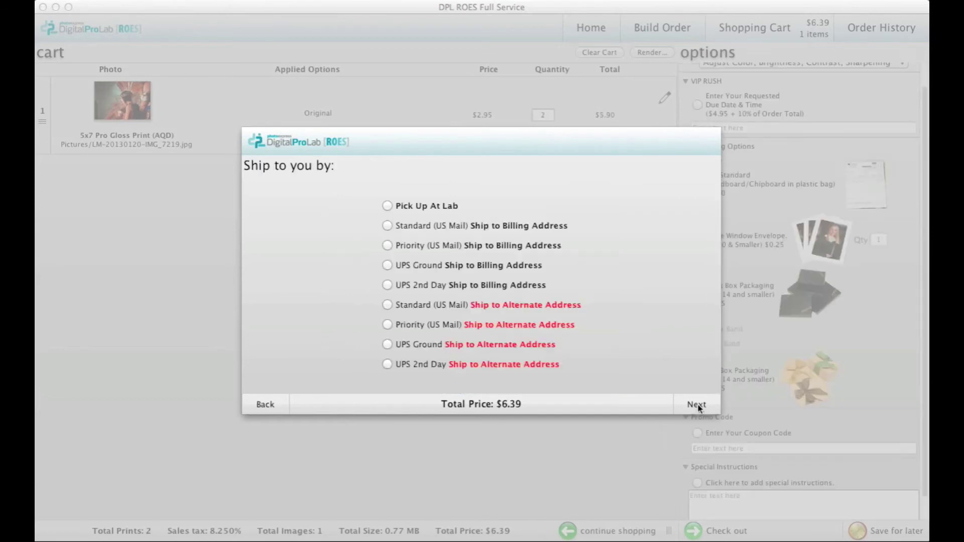
click(455, 210)
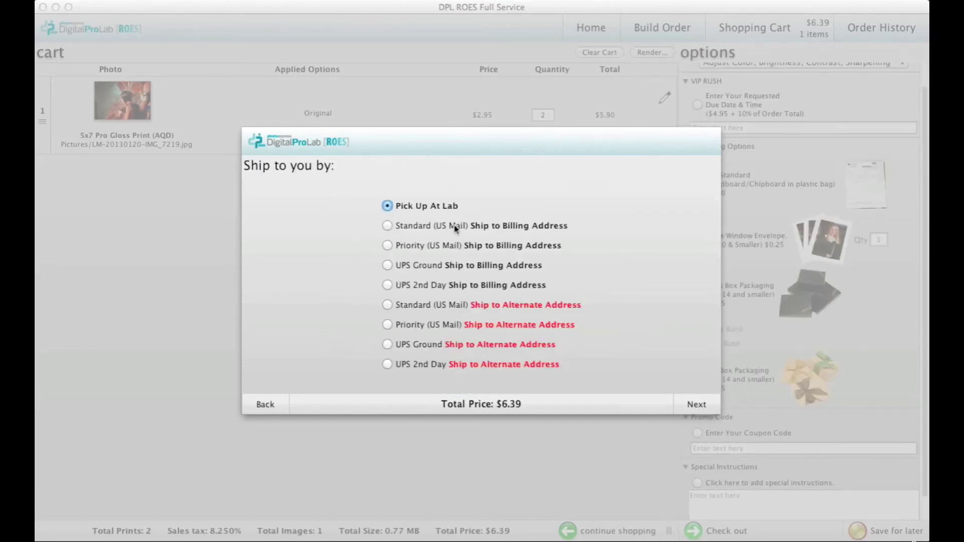
click(455, 229)
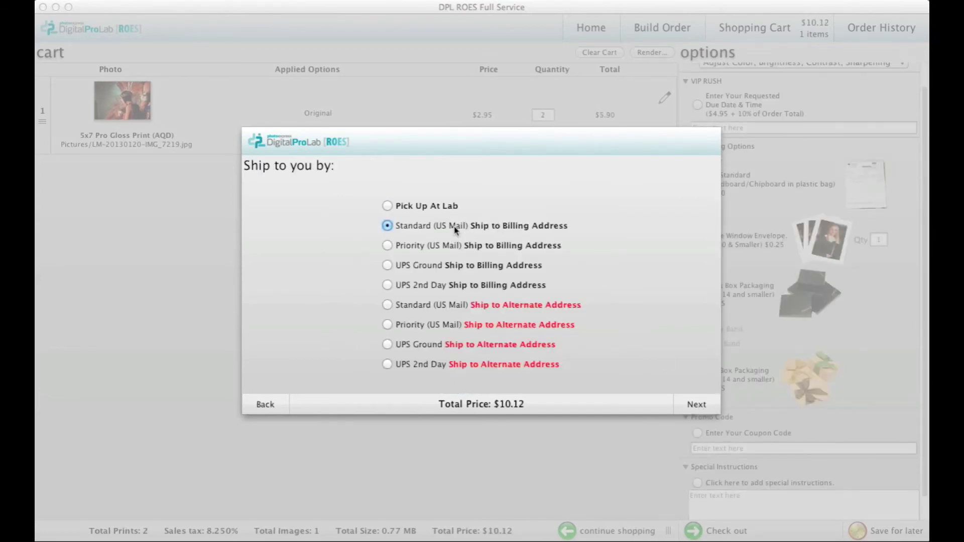
click(476, 304)
click(455, 207)
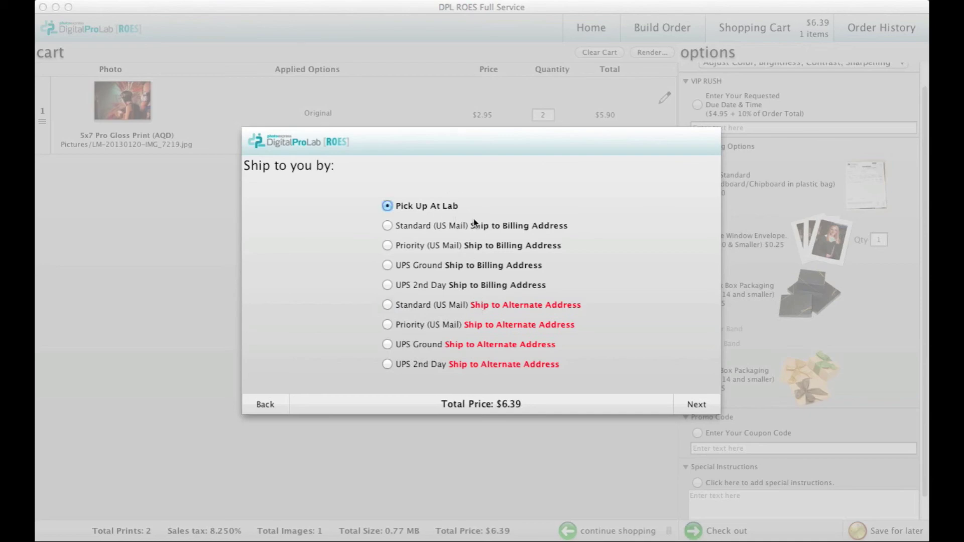
Continue through the payment step with COD-For lab pickup only selected
click(696, 402)
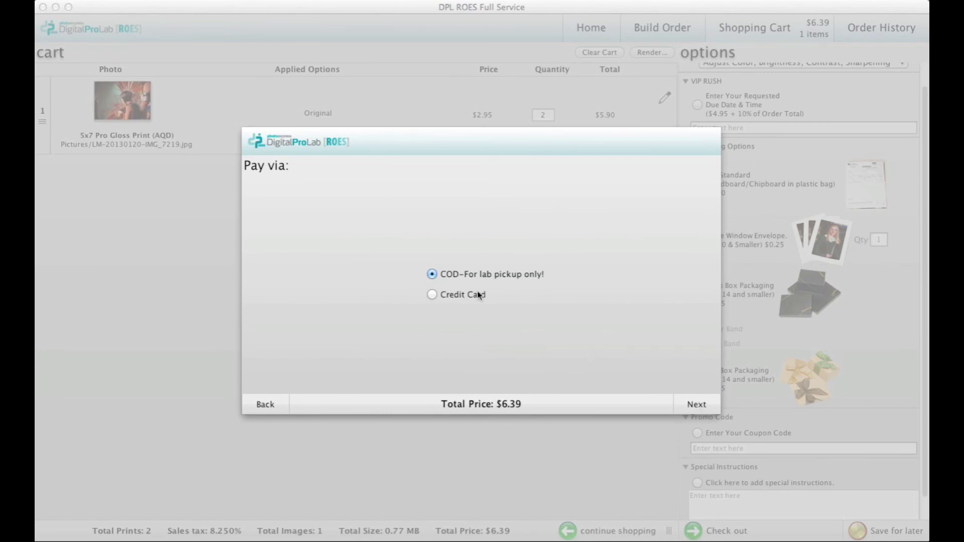
click(699, 404)
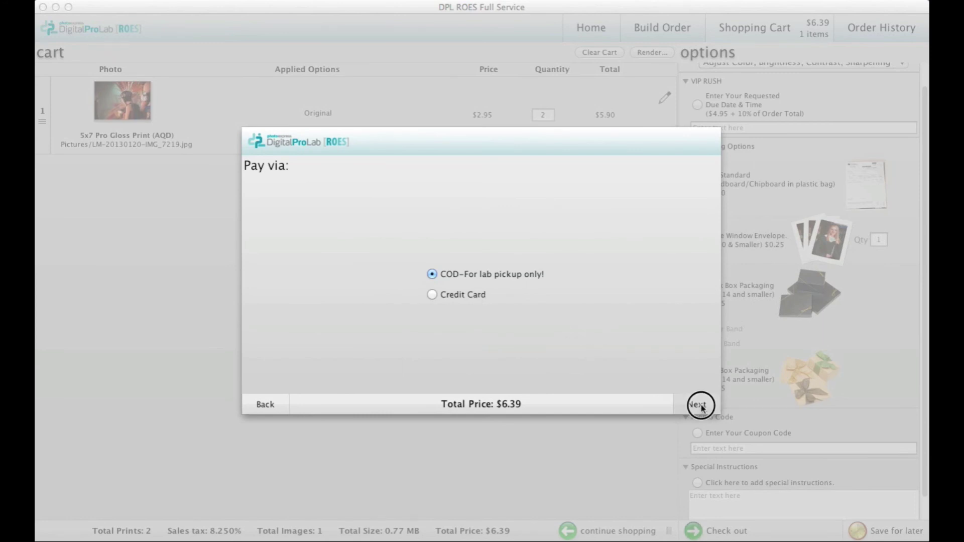